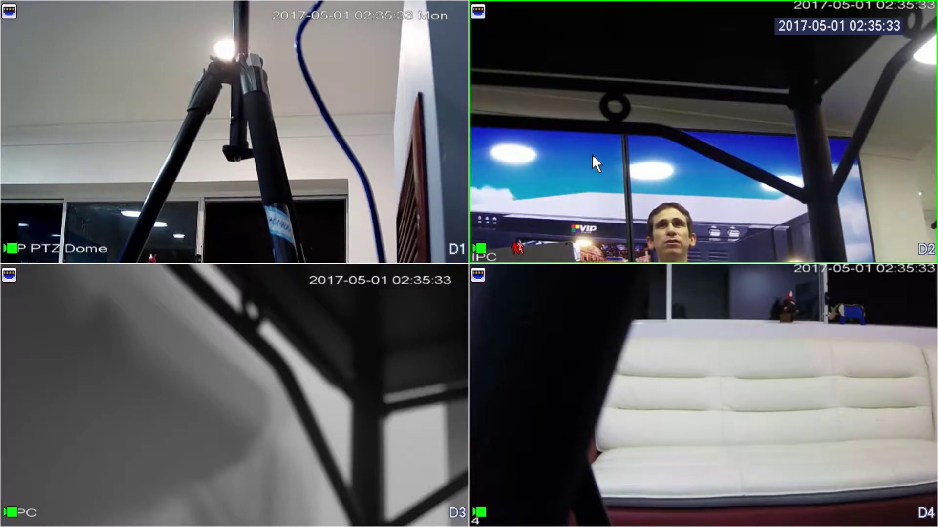
- Request the main menu from the live view and switch the login from unlock pattern to username and password
{"action": "right_click", "coordinate": [532, 146]}
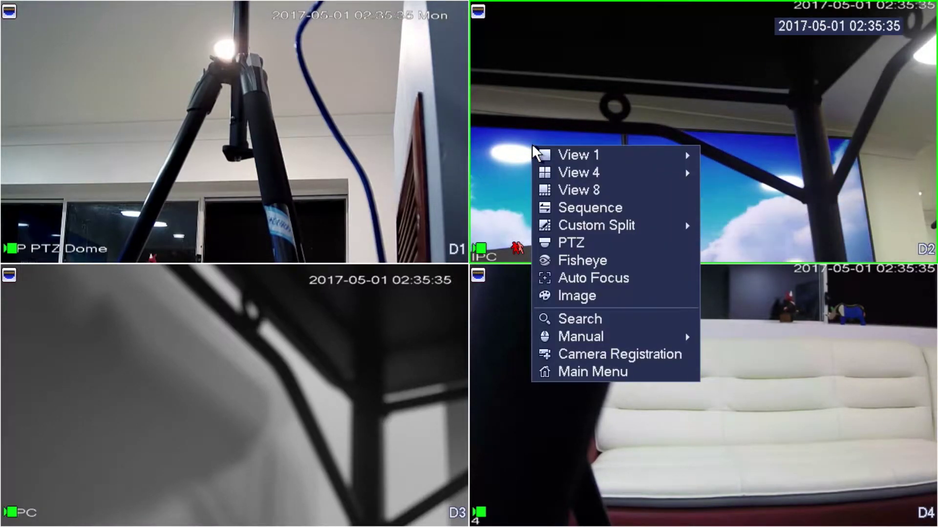
{"action": "left_click", "coordinate": [606, 368]}
{"action": "left_click", "coordinate": [453, 249]}
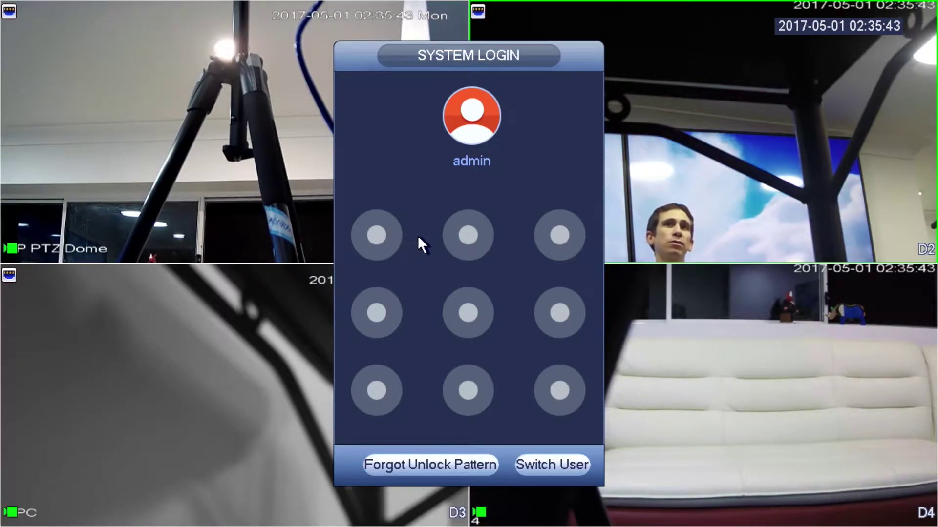
{"action": "left_click", "coordinate": [564, 465]}
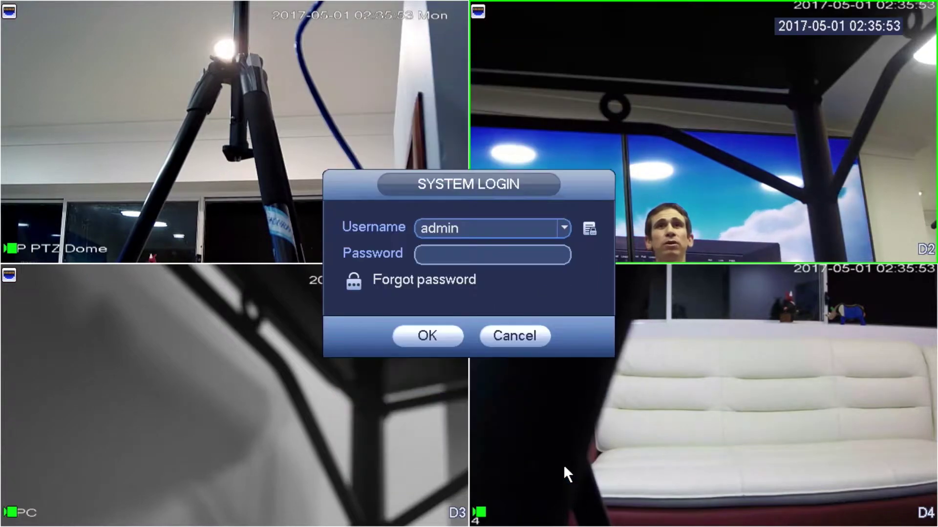
- Enter the admin account's password and log in to the main menu
{"action": "left_click", "coordinate": [468, 248]}
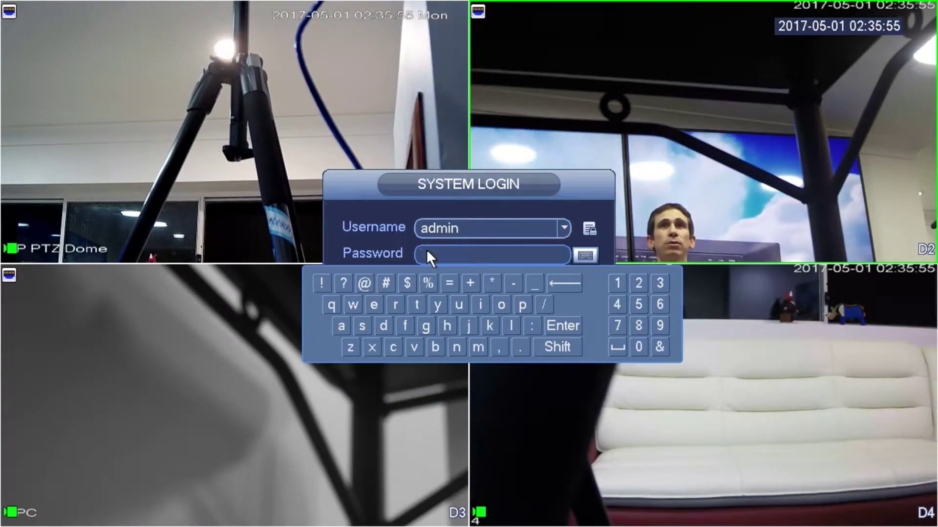
{"action": "left_click", "coordinate": [341, 325]}
{"action": "left_click", "coordinate": [383, 326]}
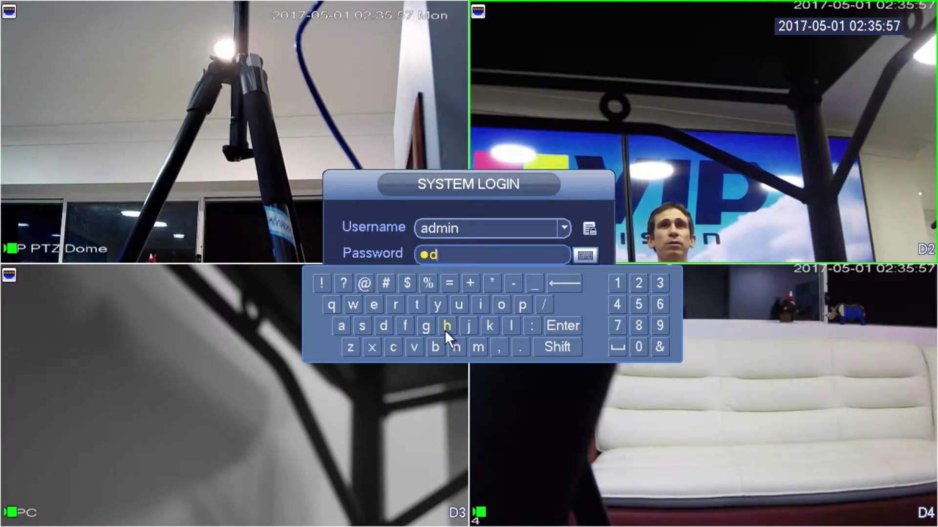
{"action": "left_click", "coordinate": [479, 347]}
{"action": "left_click", "coordinate": [481, 304]}
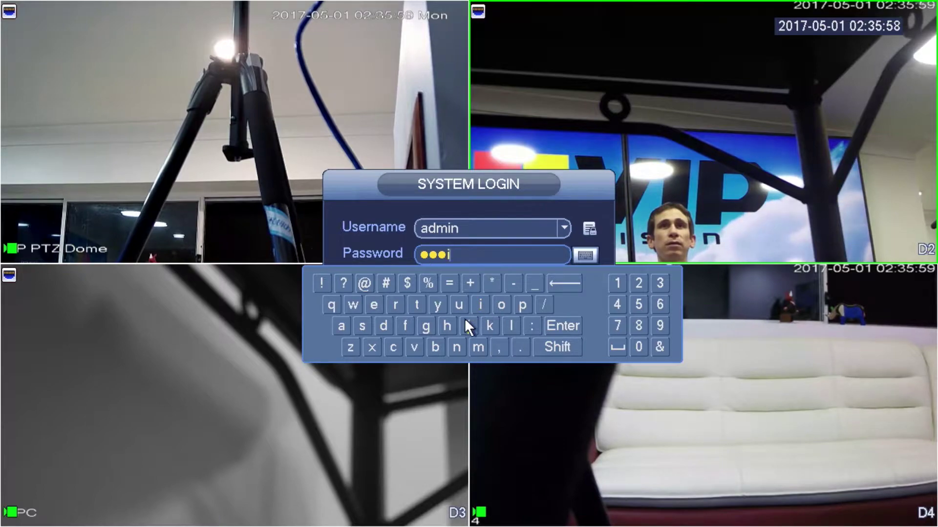
{"action": "left_click", "coordinate": [456, 347]}
{"action": "left_click", "coordinate": [617, 283]}
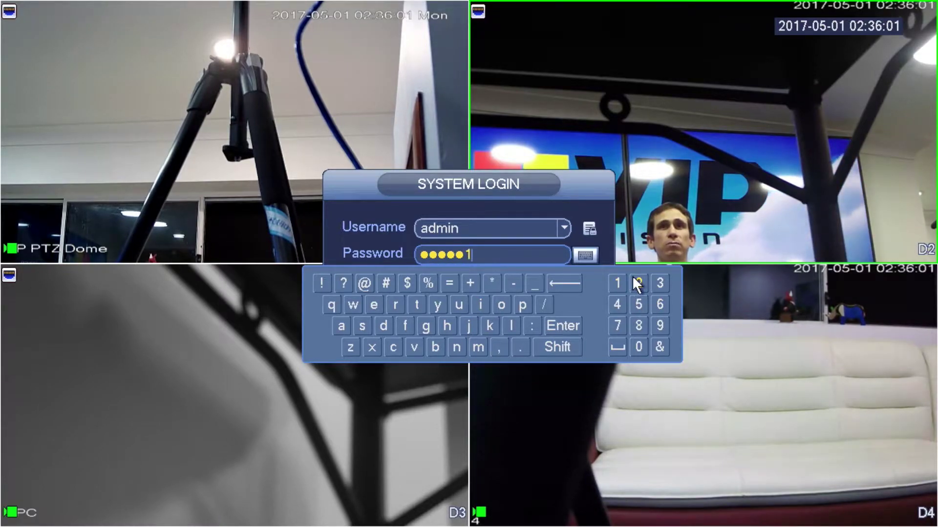
{"action": "left_click", "coordinate": [637, 283]}
{"action": "left_click", "coordinate": [659, 282]}
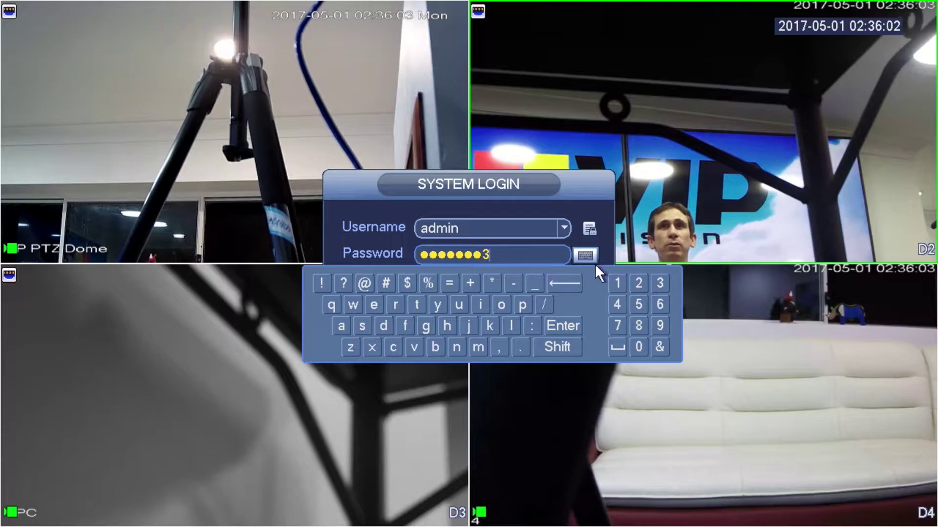
{"action": "left_click", "coordinate": [524, 192]}
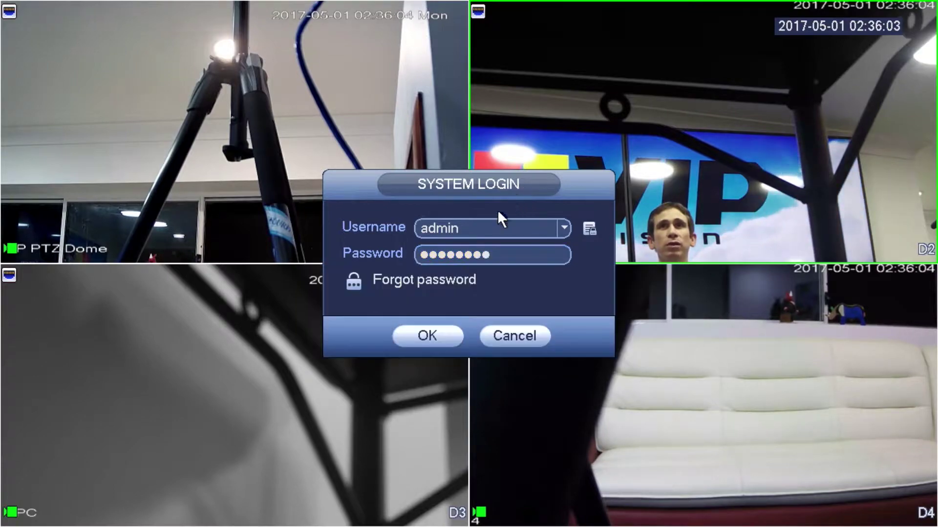
{"action": "left_click", "coordinate": [434, 333]}
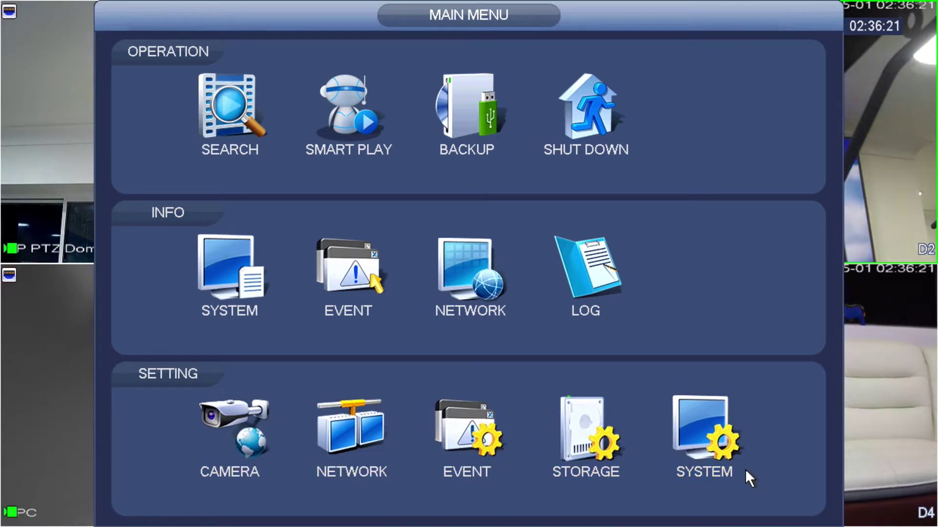
- Open the Date&Time page of the general system settings
{"action": "left_click", "coordinate": [709, 442]}
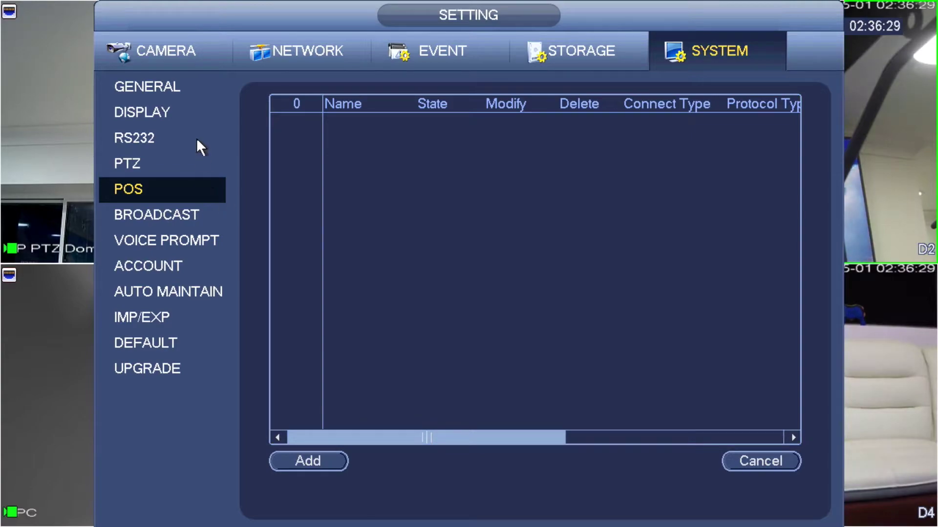
{"action": "left_click", "coordinate": [182, 90]}
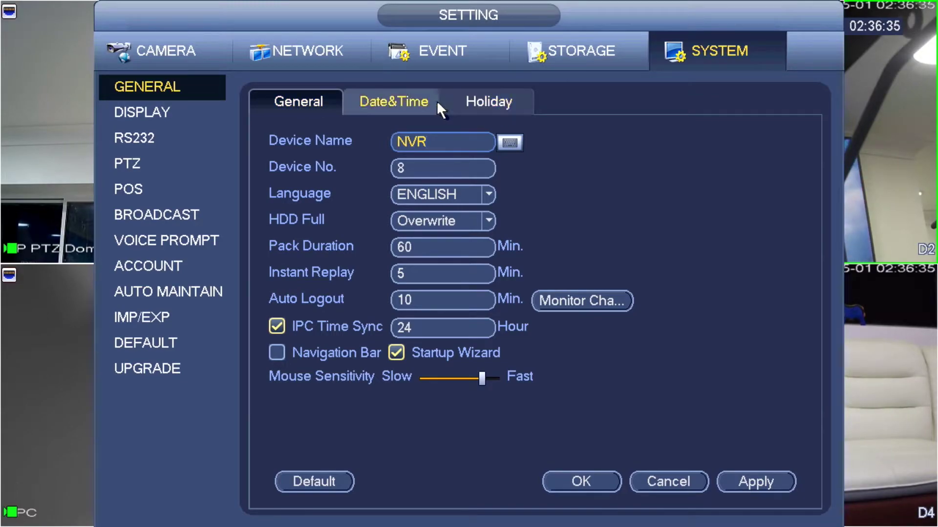
{"action": "left_click", "coordinate": [397, 101]}
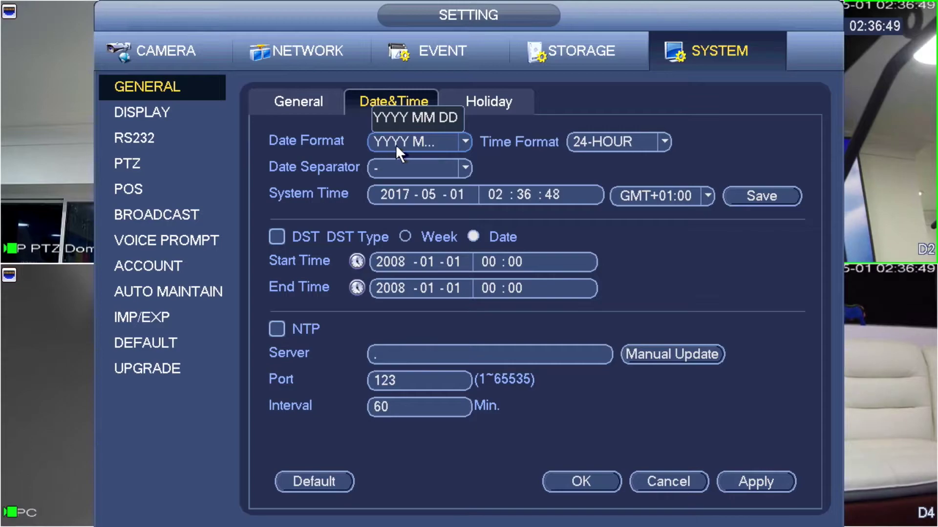
- Set the date format to DD MM YYYY and the date separator to a slash
{"action": "left_click", "coordinate": [450, 142]}
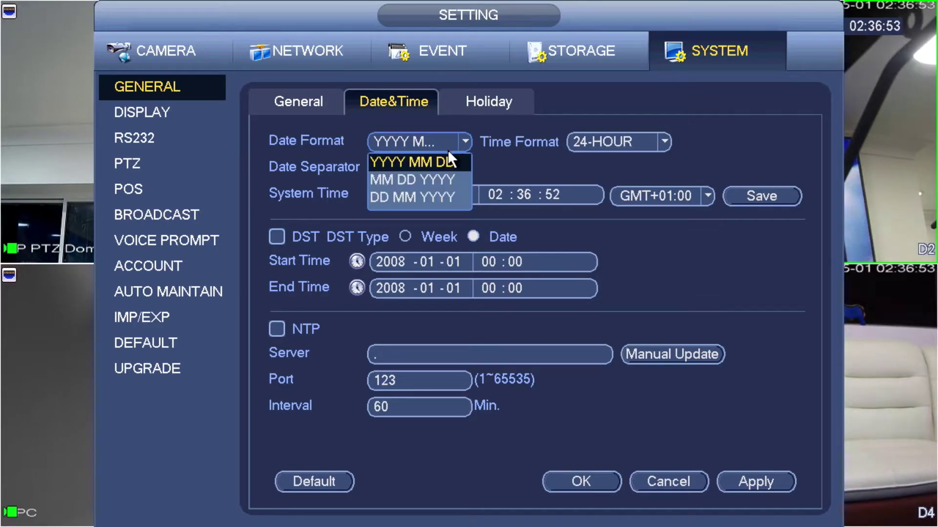
{"action": "left_click", "coordinate": [449, 195]}
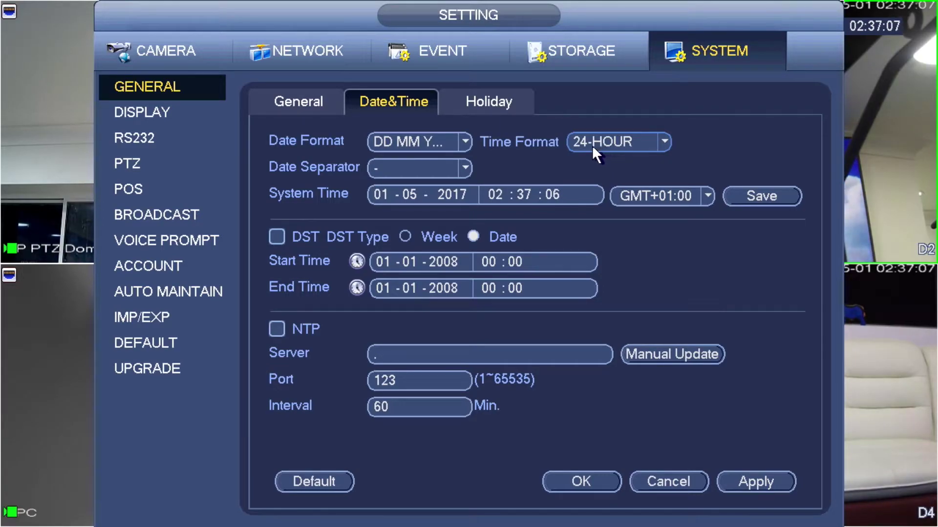
{"action": "left_click", "coordinate": [449, 172]}
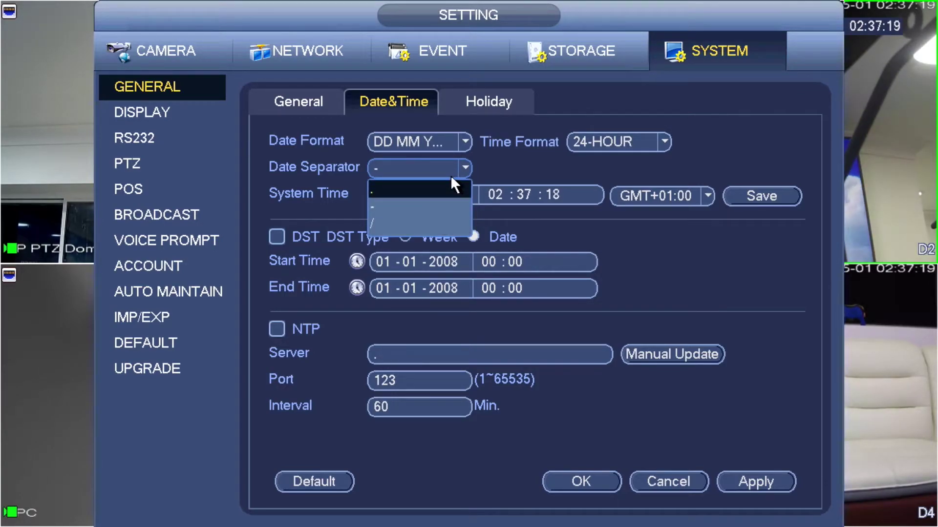
{"action": "left_click", "coordinate": [440, 222]}
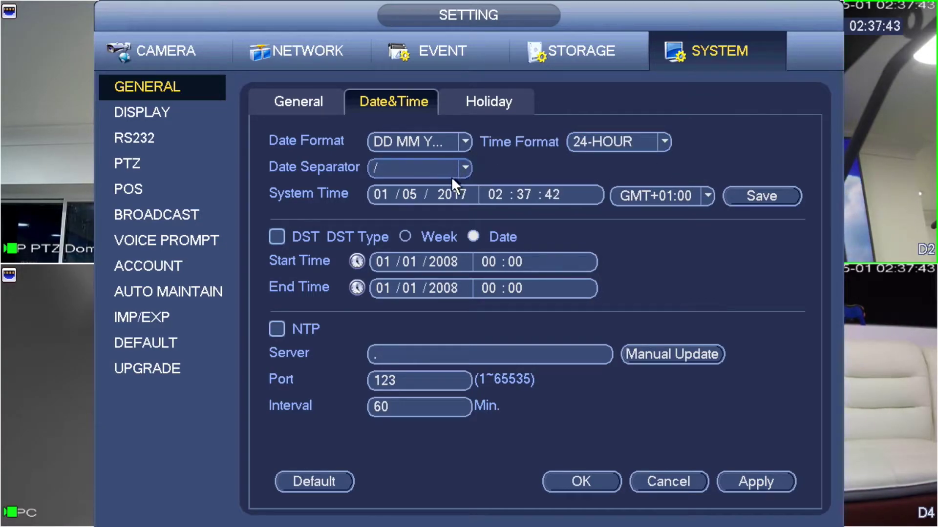
- Set the system time zone to GMT+10:00 and save it
{"action": "left_click", "coordinate": [652, 195]}
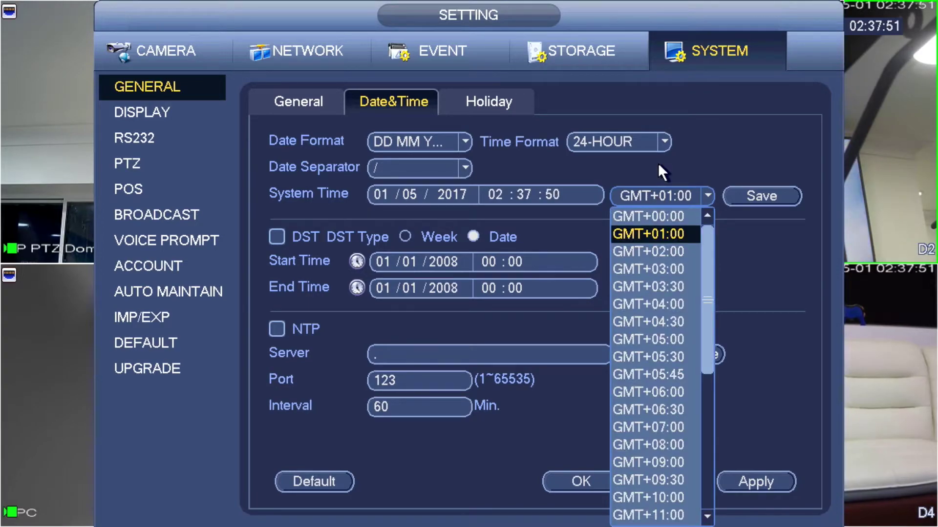
{"action": "left_click_drag", "start_coordinate": [708, 231], "coordinate": [714, 341]}
{"action": "left_click", "coordinate": [715, 339]}
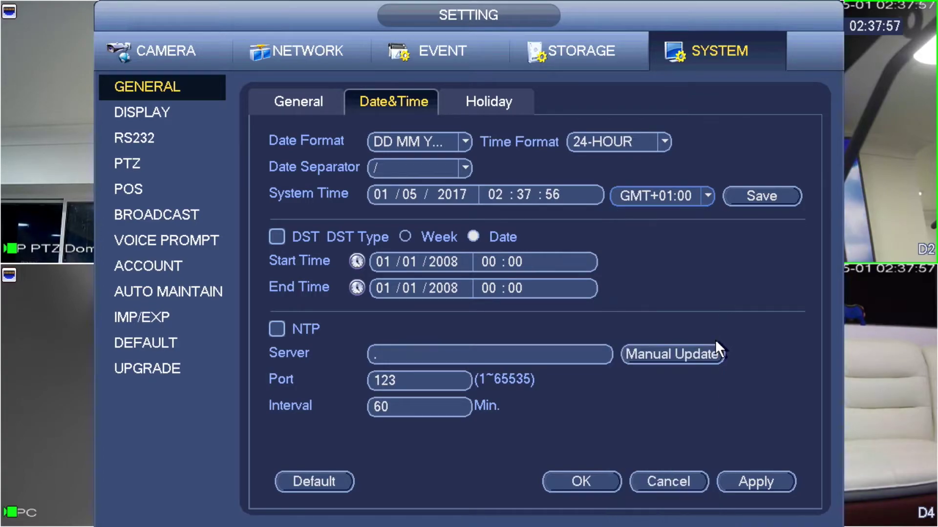
{"action": "left_click", "coordinate": [703, 198]}
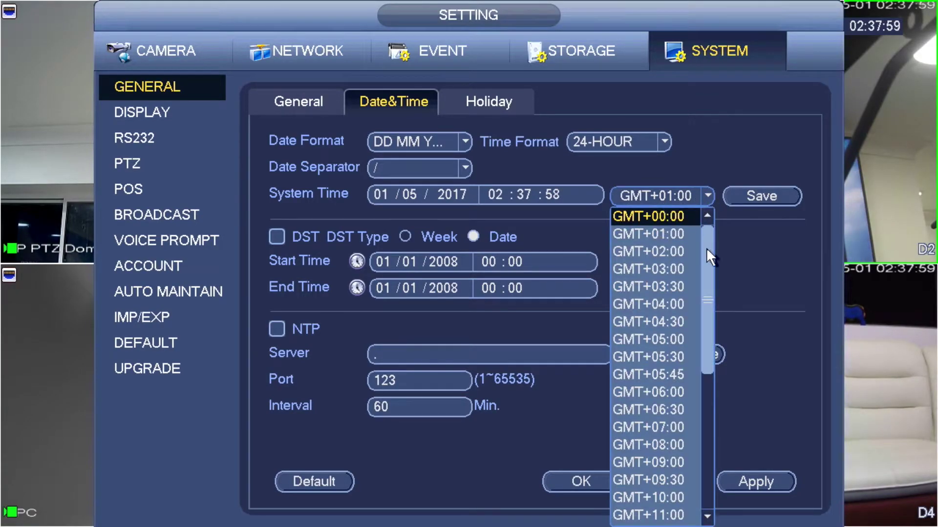
{"action": "left_click_drag", "start_coordinate": [710, 270], "coordinate": [708, 337]}
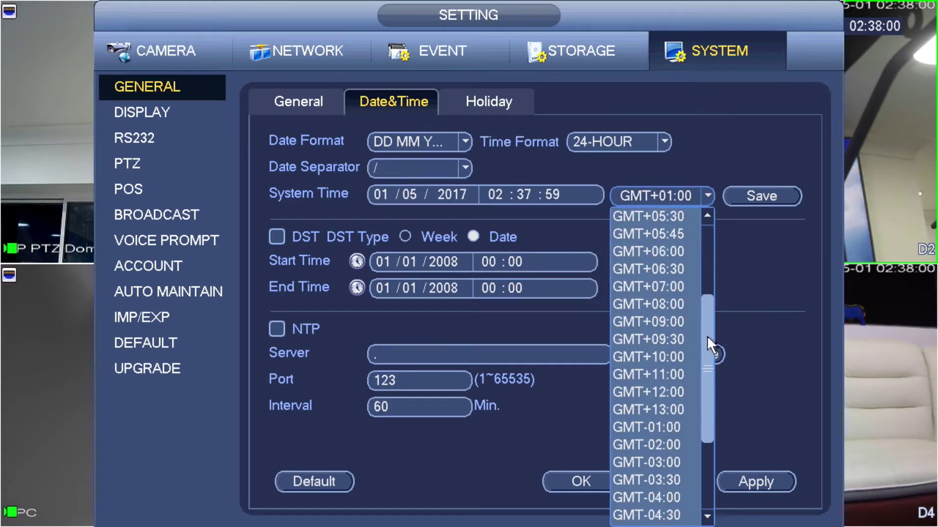
{"action": "left_click", "coordinate": [674, 356]}
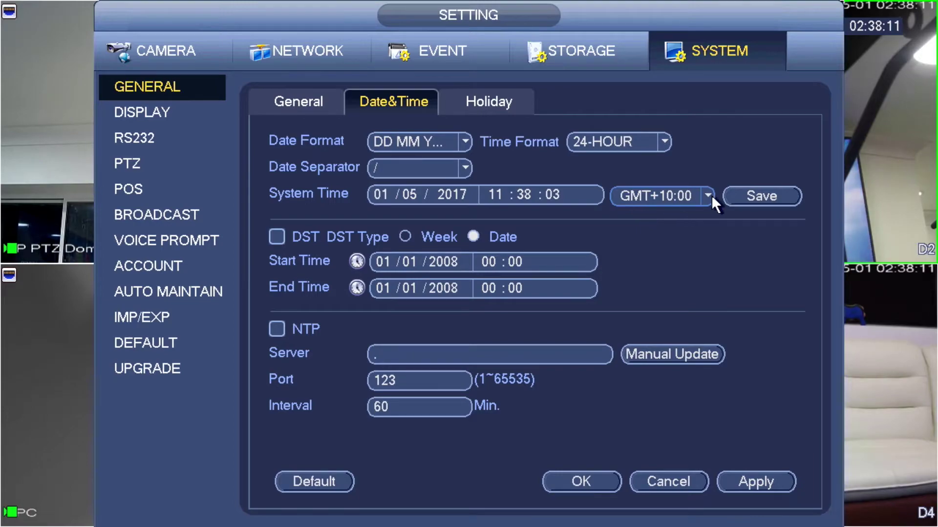
{"action": "left_click", "coordinate": [755, 198]}
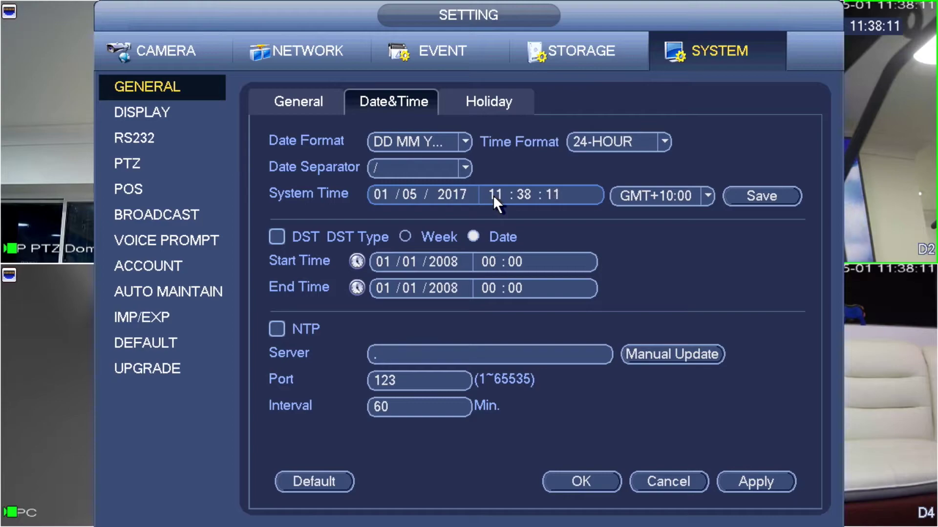
- Set the system date's day to 02 and its month to 06, keeping the year 2017
{"action": "left_click", "coordinate": [382, 195]}
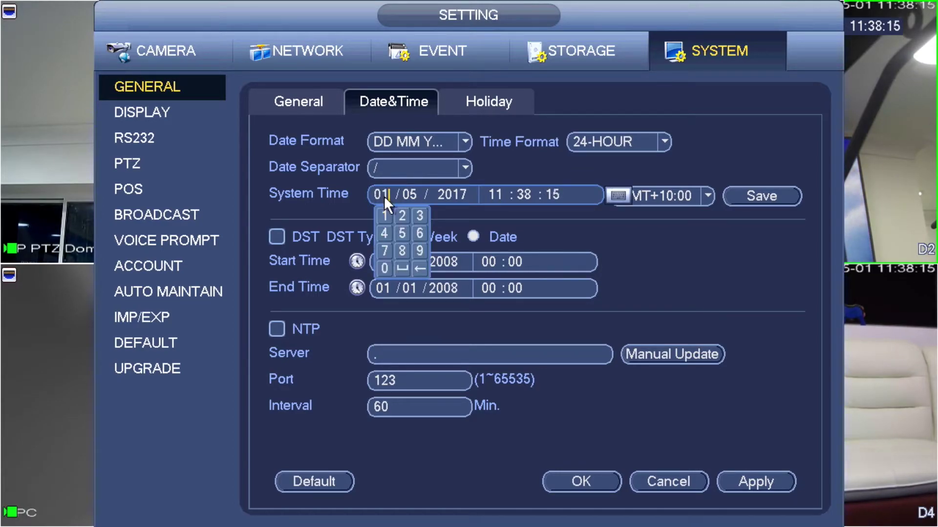
{"action": "left_click", "coordinate": [401, 215]}
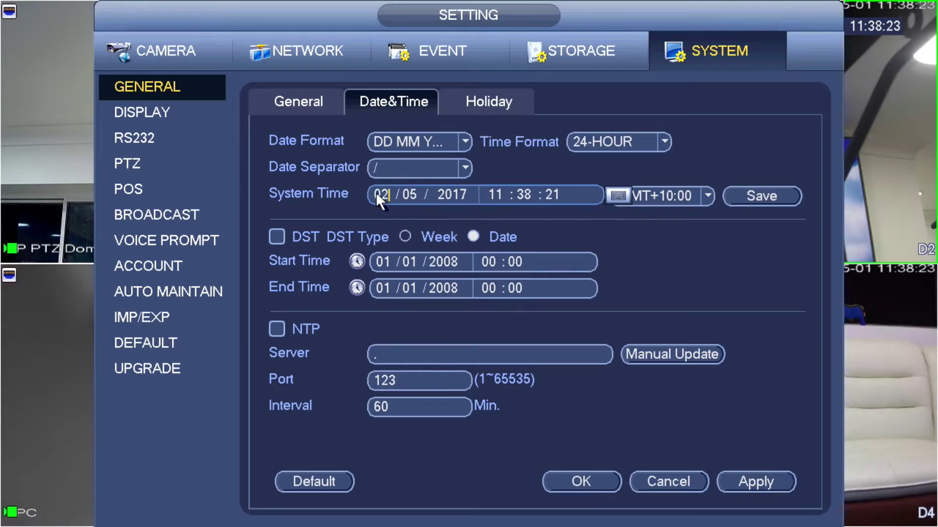
{"action": "left_click", "coordinate": [412, 192]}
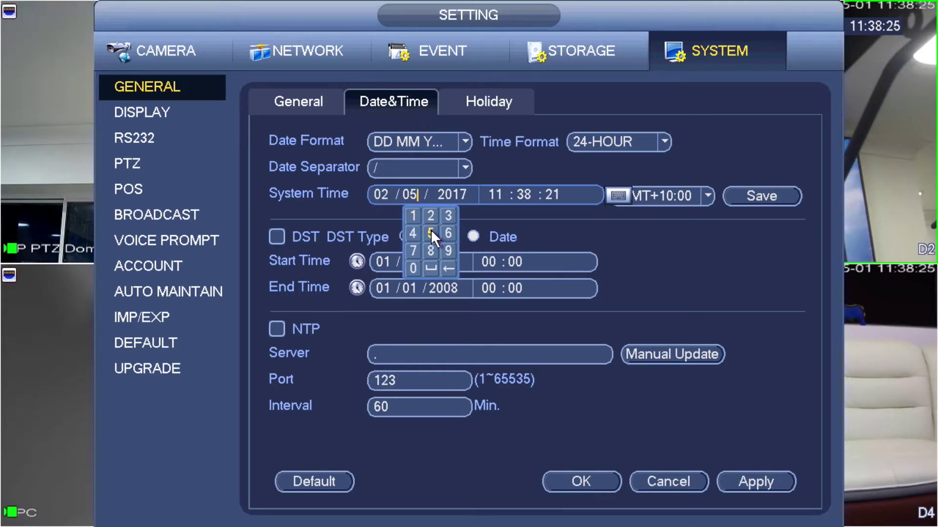
{"action": "left_click", "coordinate": [447, 233]}
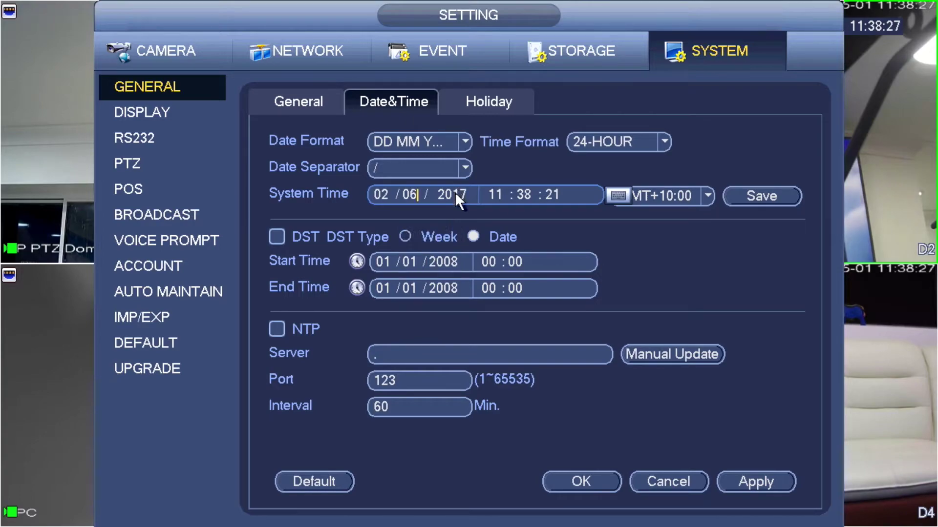
{"action": "left_click", "coordinate": [453, 195]}
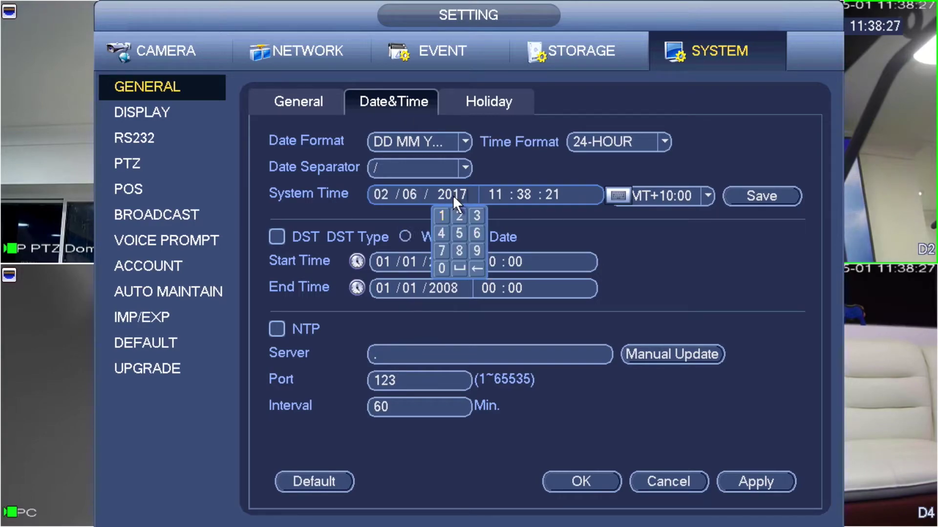
- Set the system clock to 15:20:00 and save the new date and time
{"action": "left_click", "coordinate": [498, 194]}
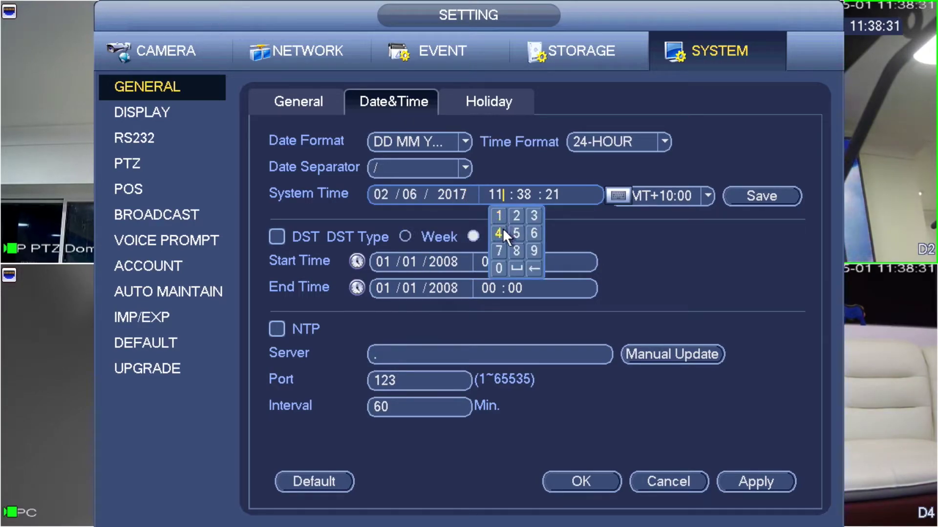
{"action": "left_click", "coordinate": [516, 233]}
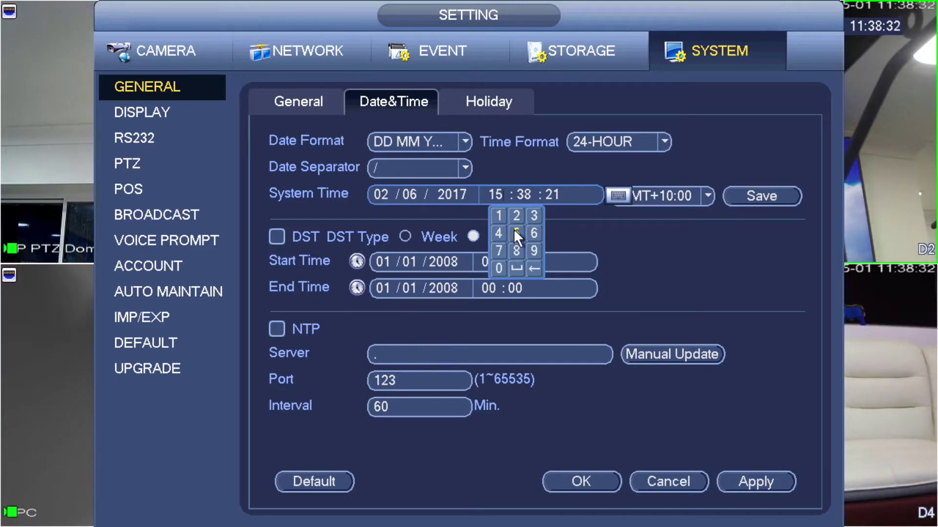
{"action": "left_click", "coordinate": [523, 195]}
{"action": "left_click", "coordinate": [545, 215]}
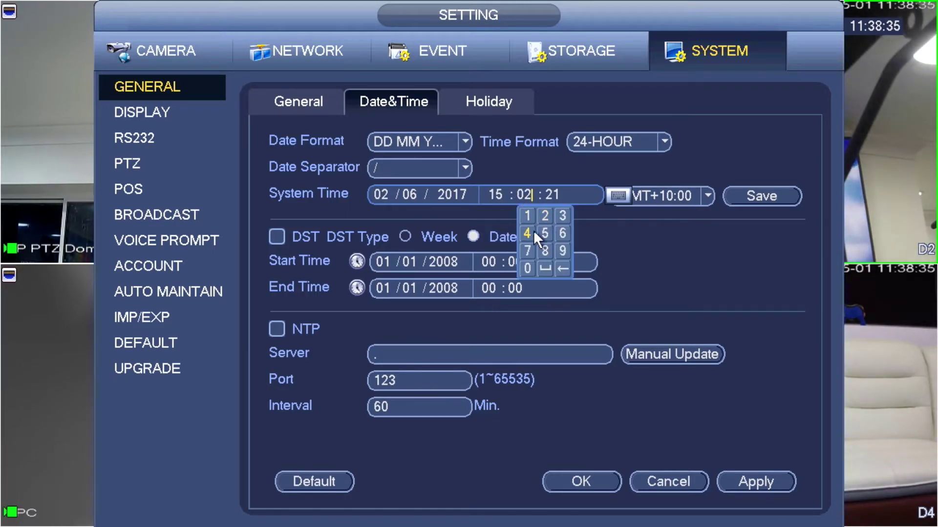
{"action": "left_click", "coordinate": [527, 268]}
{"action": "left_click", "coordinate": [548, 195]}
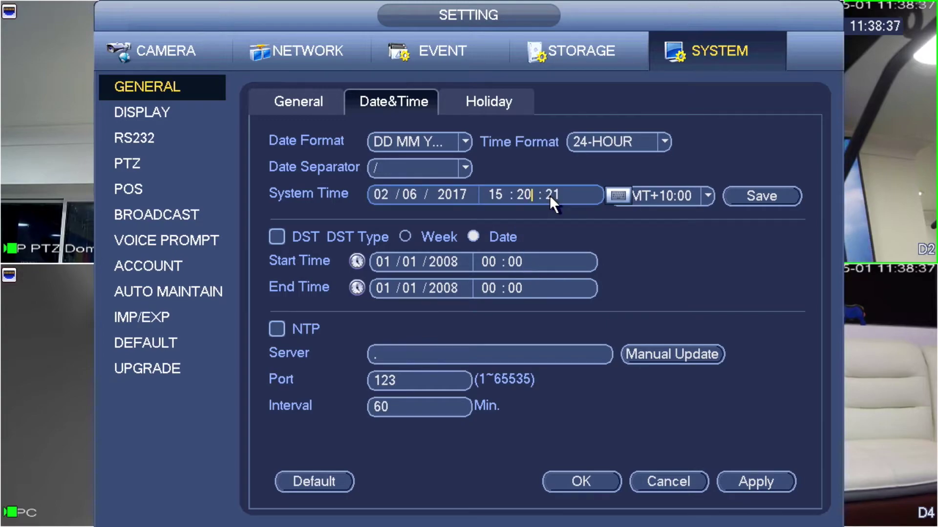
{"action": "left_click", "coordinate": [555, 268]}
{"action": "left_click", "coordinate": [555, 268]}
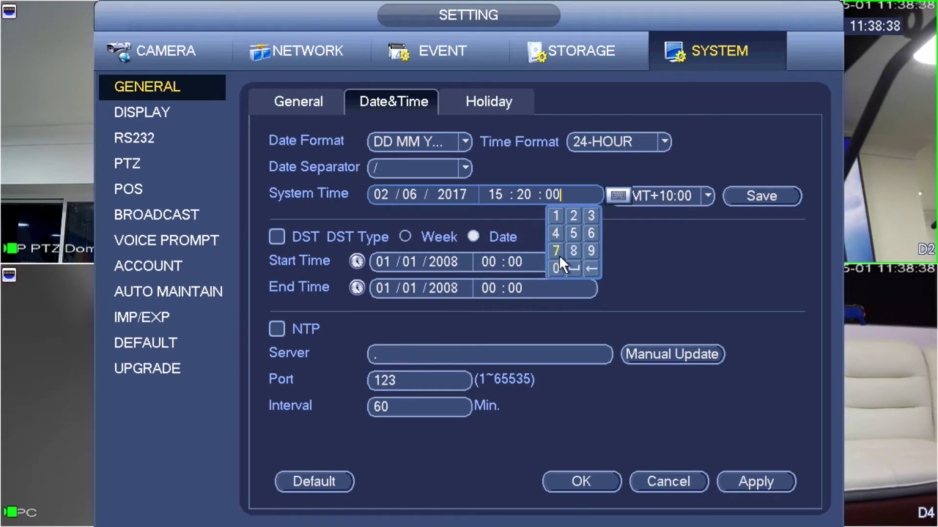
{"action": "left_click", "coordinate": [631, 241]}
{"action": "left_click", "coordinate": [775, 196]}
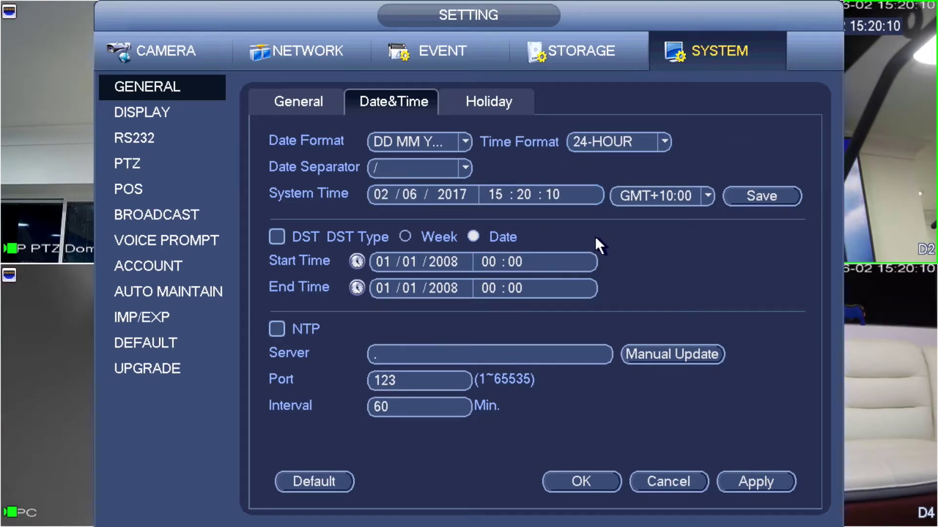
- Enable week-type daylight saving and set its start to the 1st Sunday of October at 02:00
{"action": "left_click", "coordinate": [276, 237]}
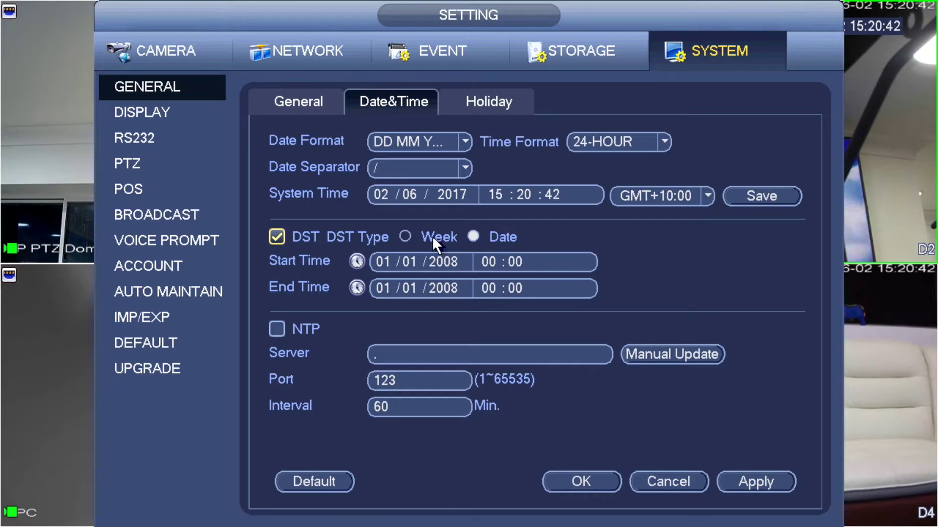
{"action": "left_click", "coordinate": [406, 236]}
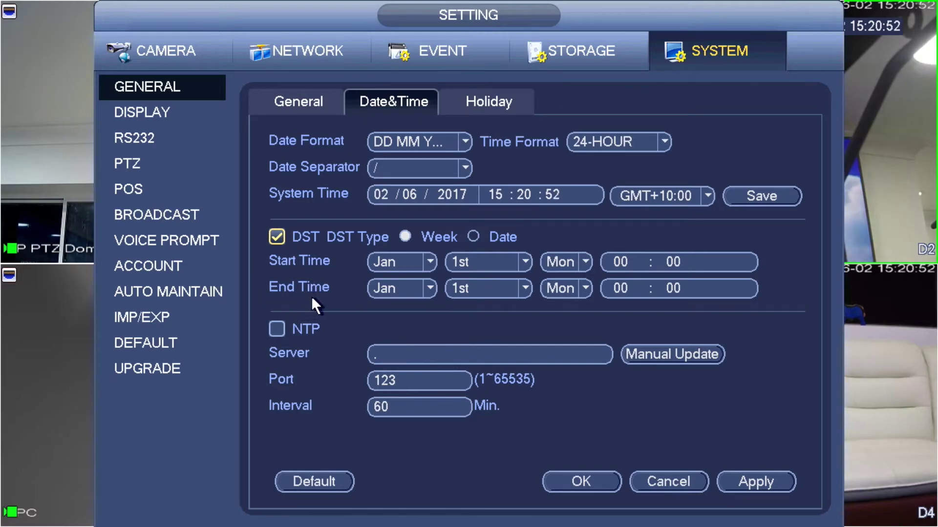
{"action": "left_click", "coordinate": [384, 261]}
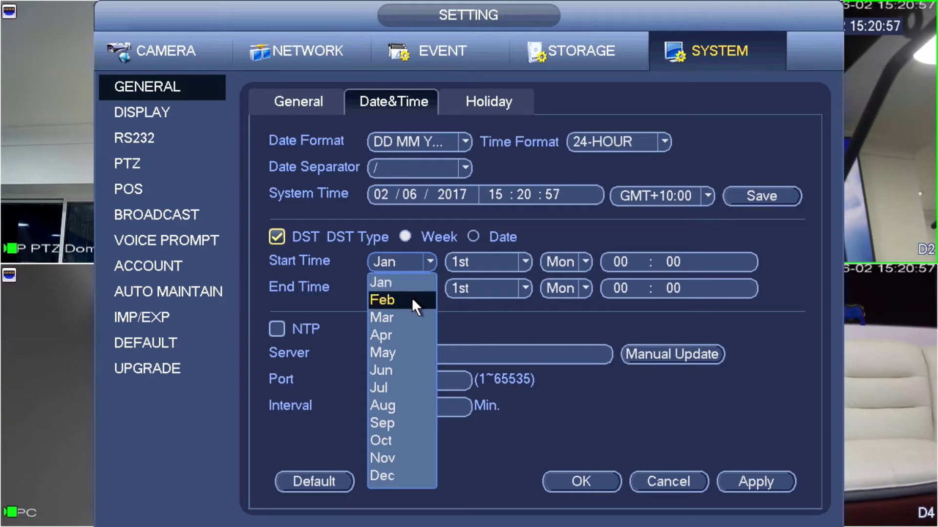
{"action": "left_click", "coordinate": [412, 336]}
{"action": "left_click", "coordinate": [408, 264]}
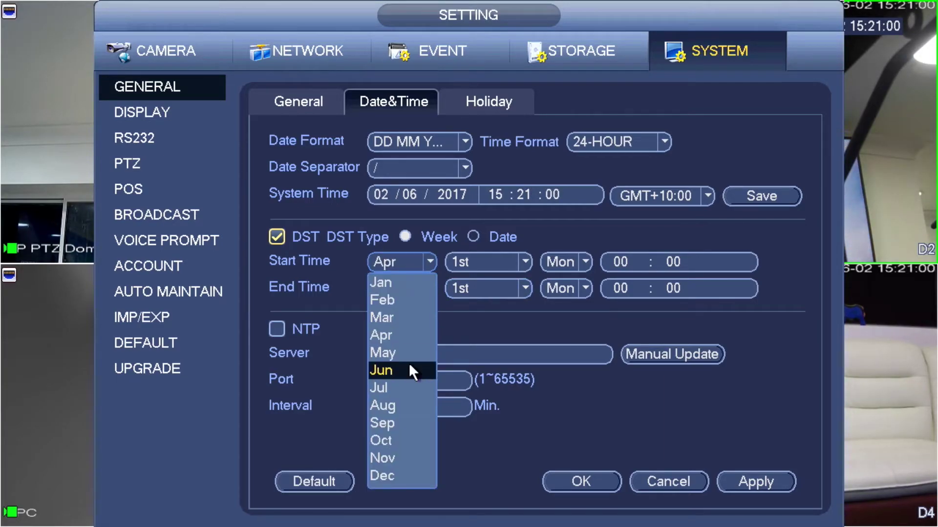
{"action": "left_click", "coordinate": [403, 435]}
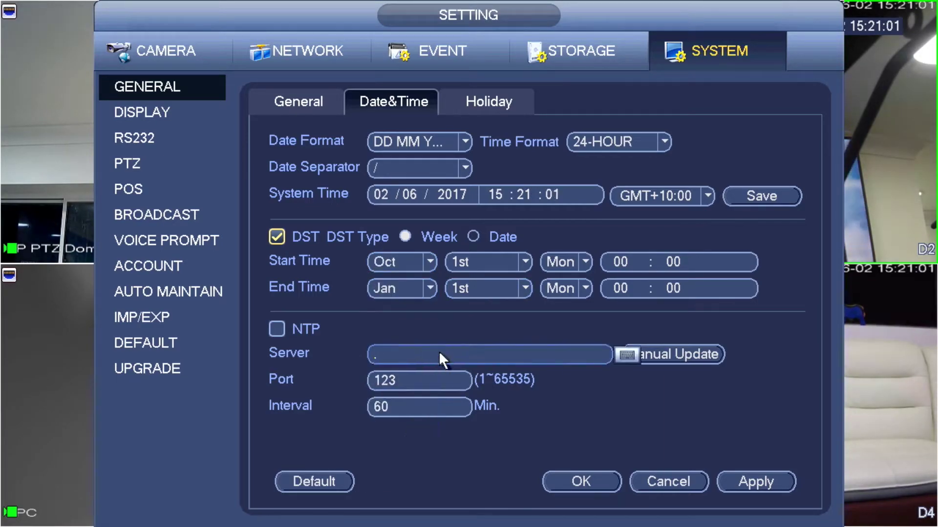
{"action": "left_click", "coordinate": [560, 267]}
{"action": "left_click", "coordinate": [563, 282]}
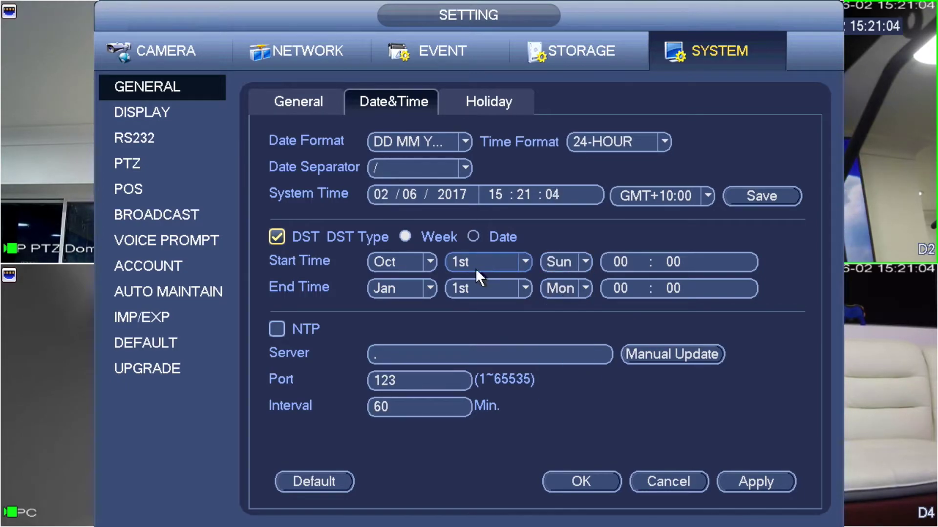
{"action": "left_click", "coordinate": [614, 267]}
{"action": "left_click", "coordinate": [636, 284]}
{"action": "left_click", "coordinate": [643, 240]}
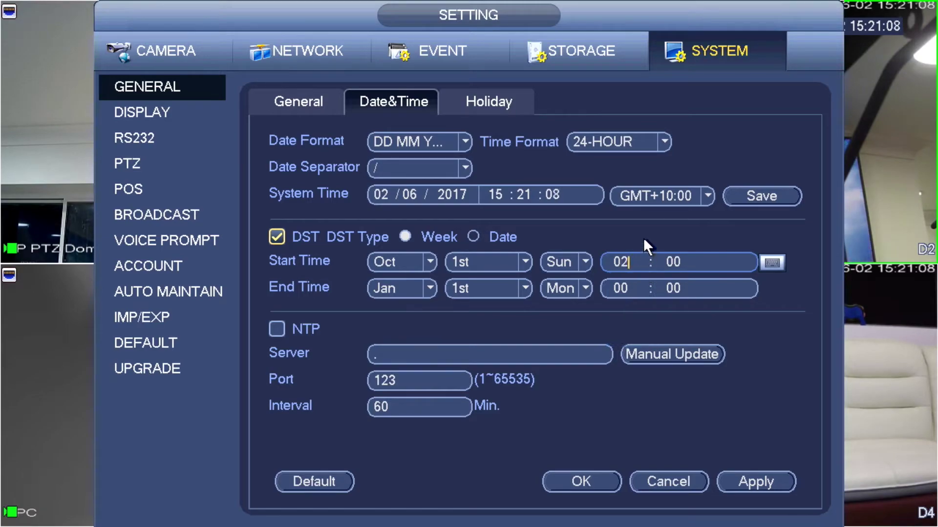
- Set the daylight saving end to the 1st Sunday of April at 03:00
{"action": "left_click", "coordinate": [415, 288]}
{"action": "left_click", "coordinate": [406, 363]}
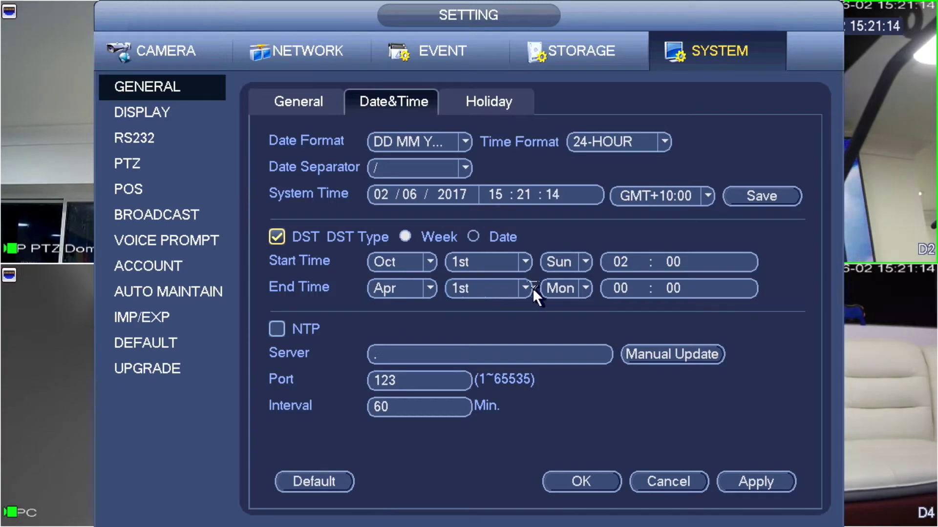
{"action": "left_click", "coordinate": [562, 289]}
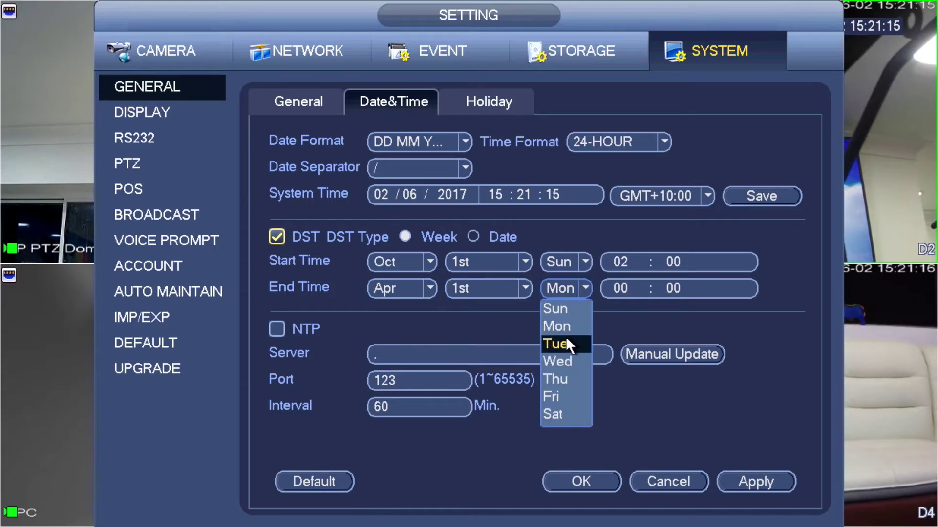
{"action": "left_click", "coordinate": [571, 309]}
{"action": "left_click", "coordinate": [613, 292]}
{"action": "left_click", "coordinate": [652, 310]}
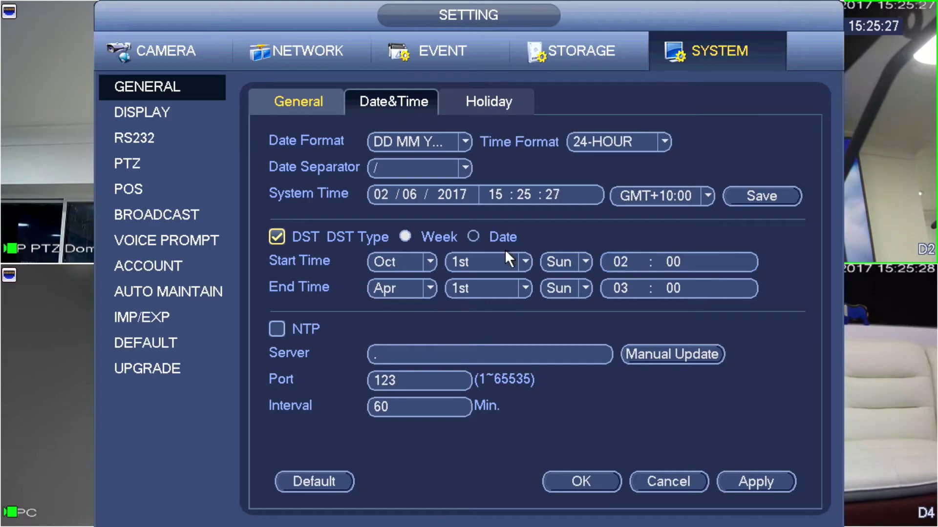
- Enable NTP time synchronisation and set its server to pool.ntp.org
{"action": "left_click", "coordinate": [275, 332]}
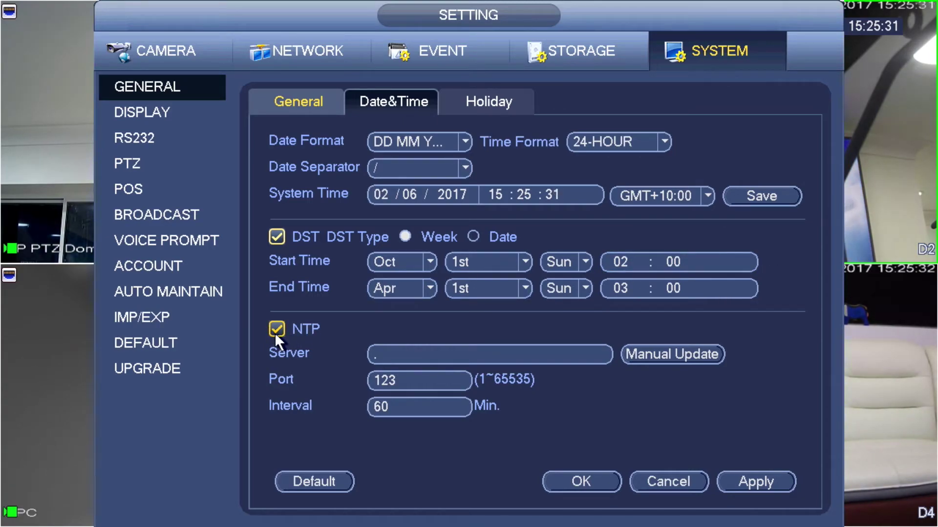
{"action": "left_click", "coordinate": [389, 353]}
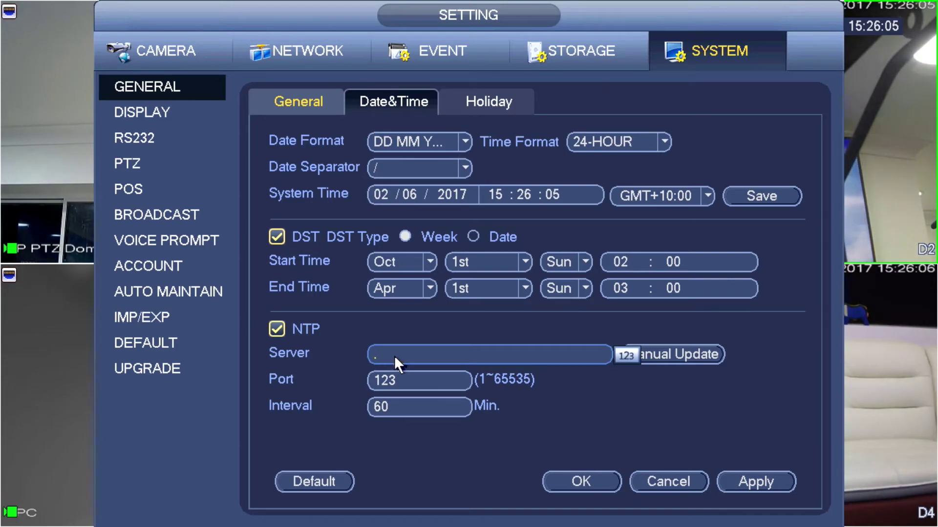
{"action": "left_click", "coordinate": [416, 357]}
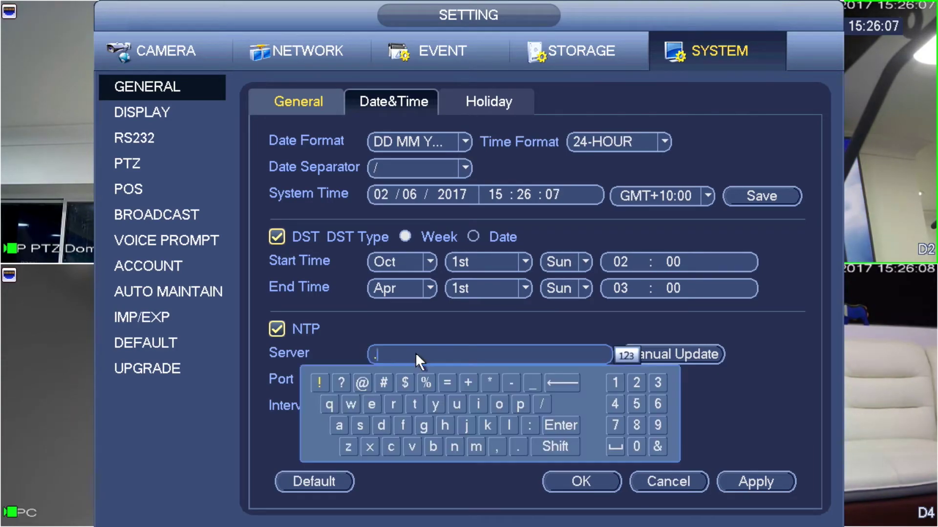
{"action": "left_click", "coordinate": [561, 382]}
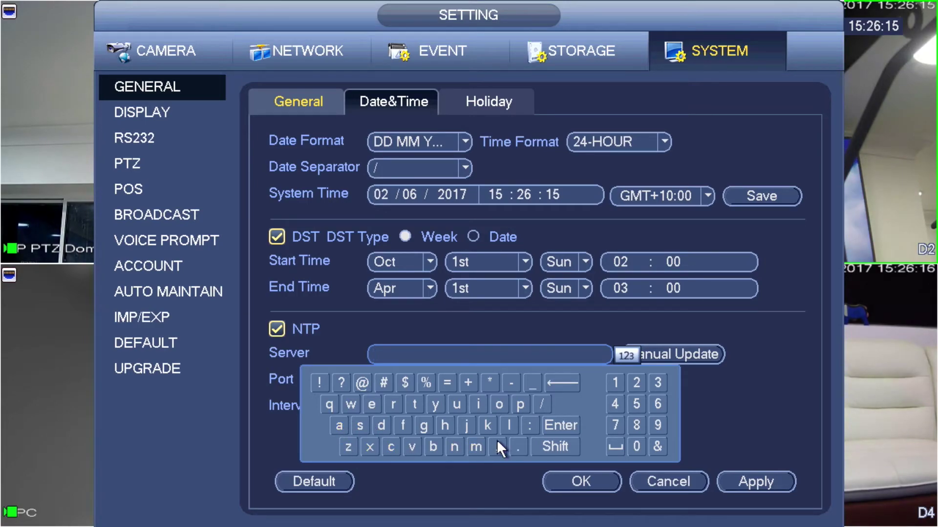
{"action": "left_click", "coordinate": [519, 405]}
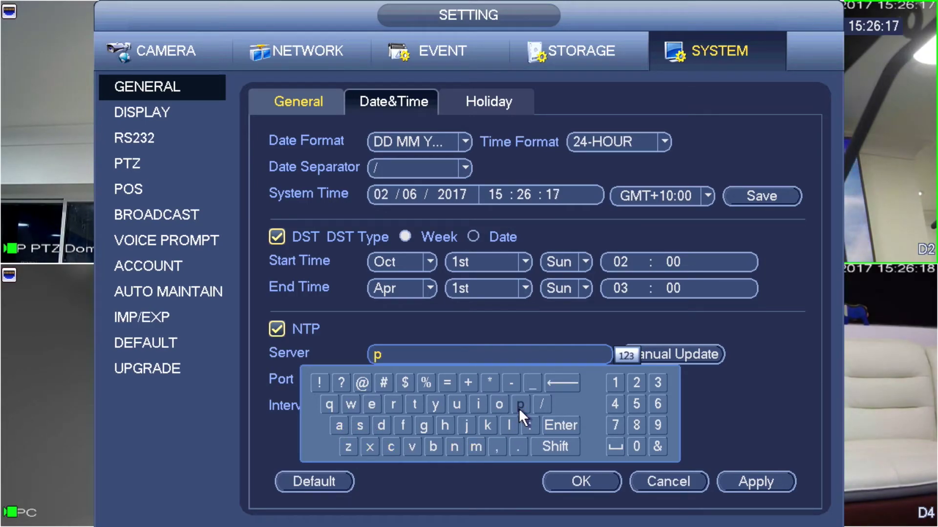
{"action": "double_click", "coordinate": [499, 406]}
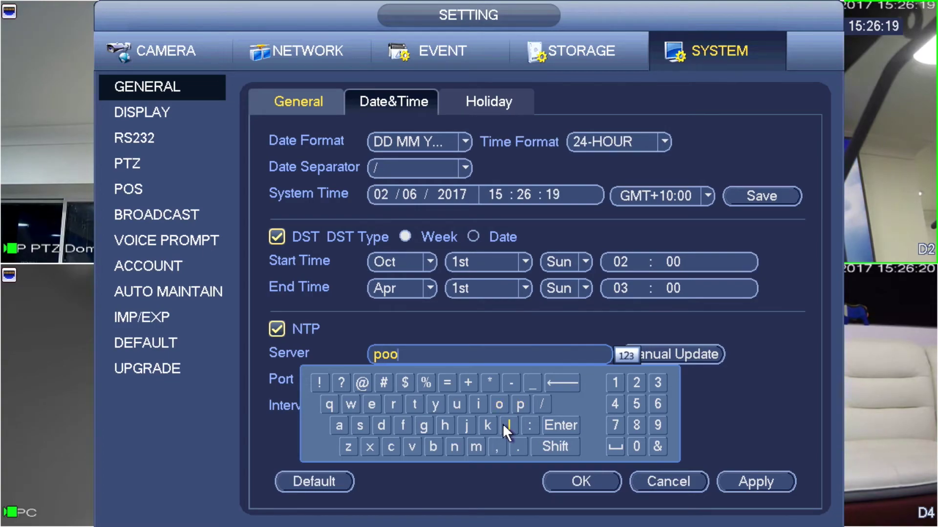
{"action": "left_click", "coordinate": [506, 424]}
{"action": "left_click", "coordinate": [519, 448]}
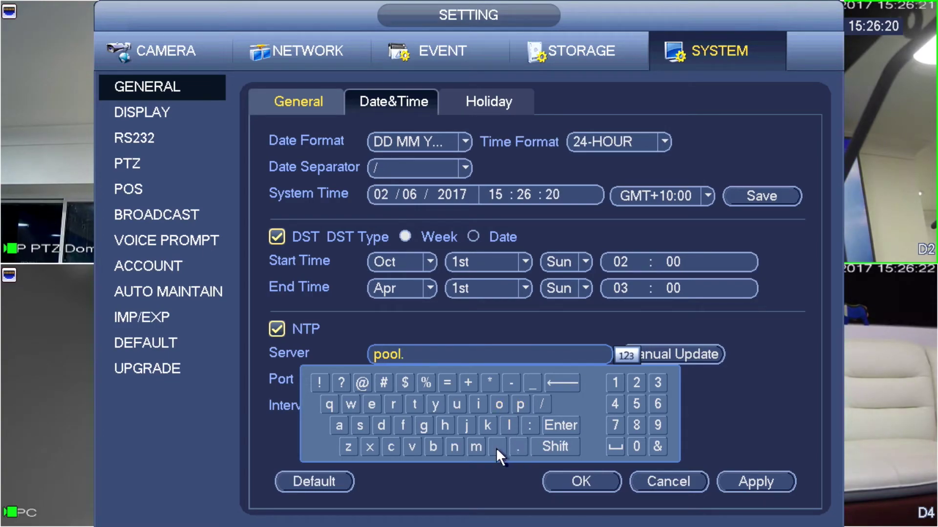
{"action": "left_click", "coordinate": [454, 447]}
{"action": "left_click", "coordinate": [415, 405]}
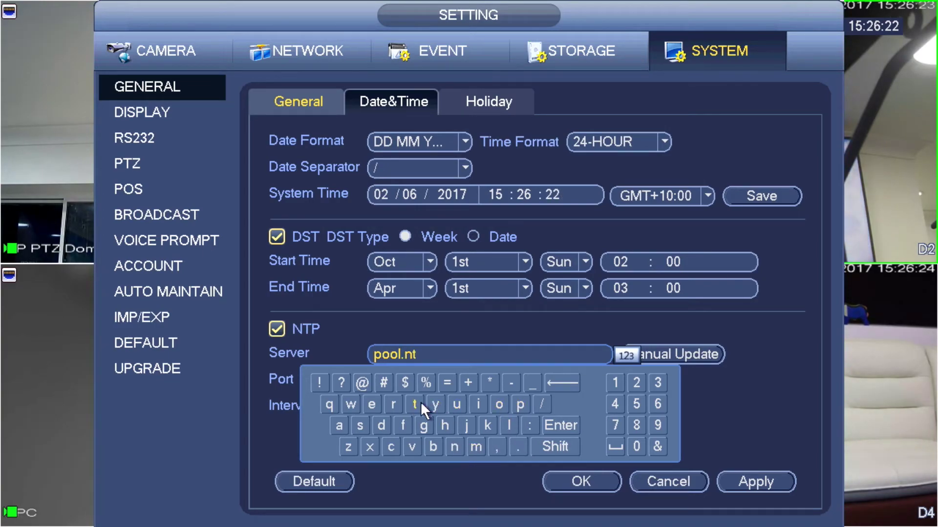
{"action": "left_click", "coordinate": [520, 404]}
{"action": "left_click", "coordinate": [518, 447]}
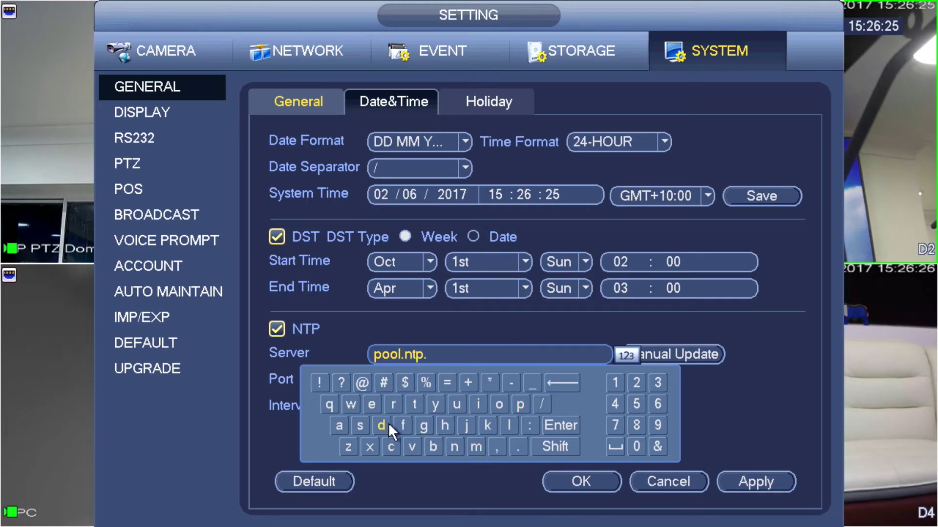
{"action": "left_click", "coordinate": [497, 403]}
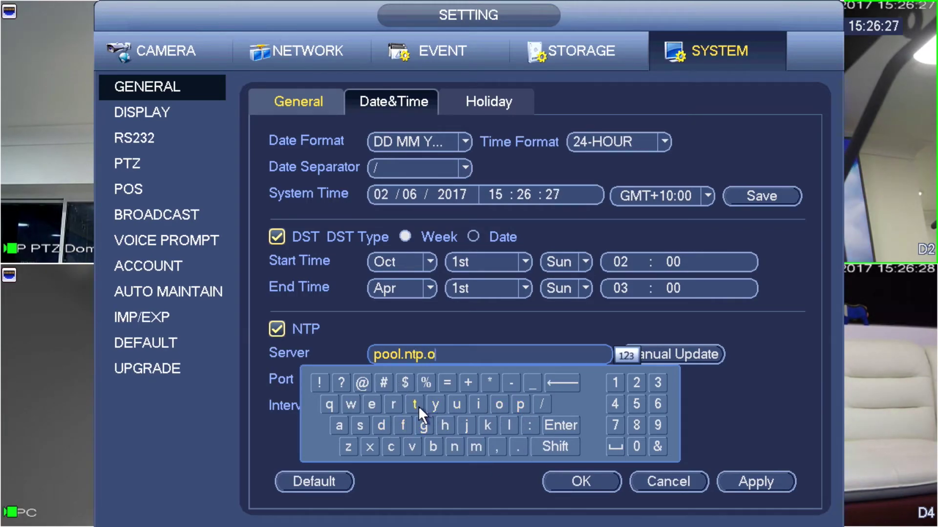
{"action": "left_click", "coordinate": [395, 403]}
{"action": "left_click", "coordinate": [424, 426]}
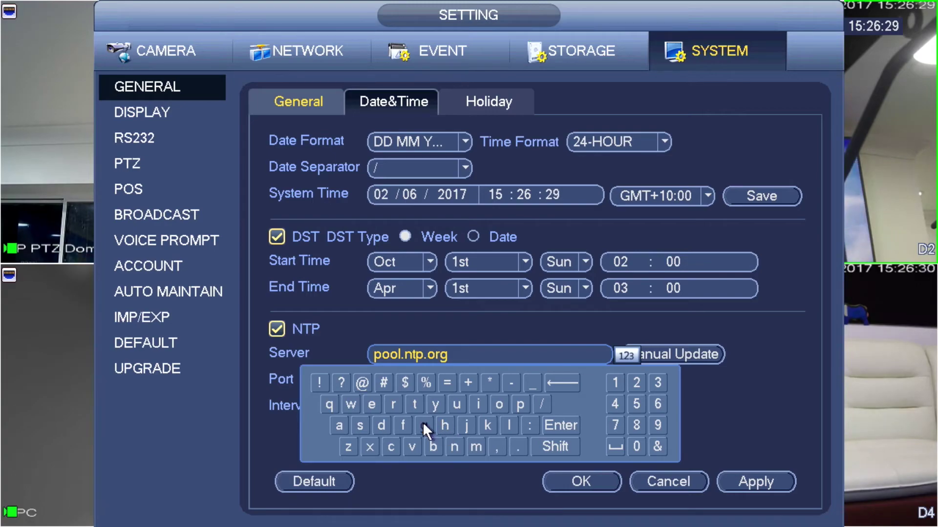
{"action": "left_click", "coordinate": [446, 331]}
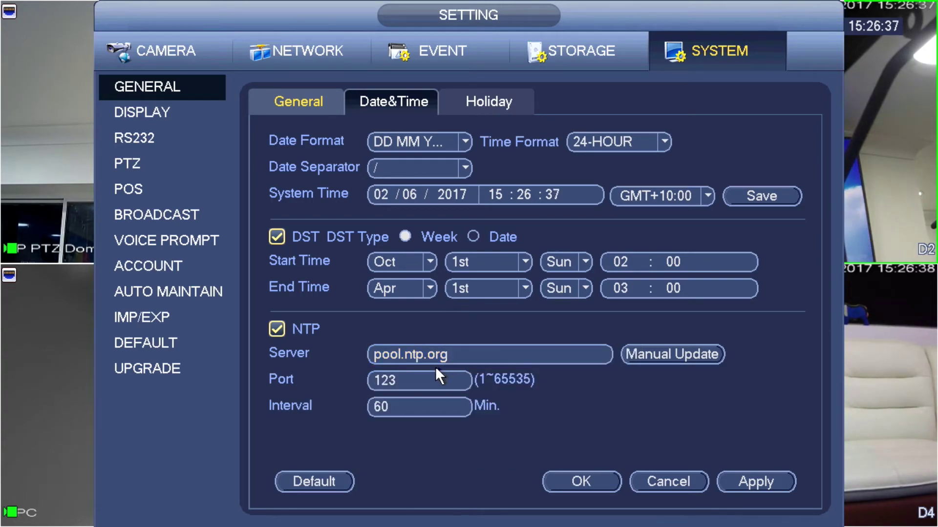
- Apply the date and time settings and exit to the live camera view
{"action": "mouse_move", "coordinate": [429, 378]}
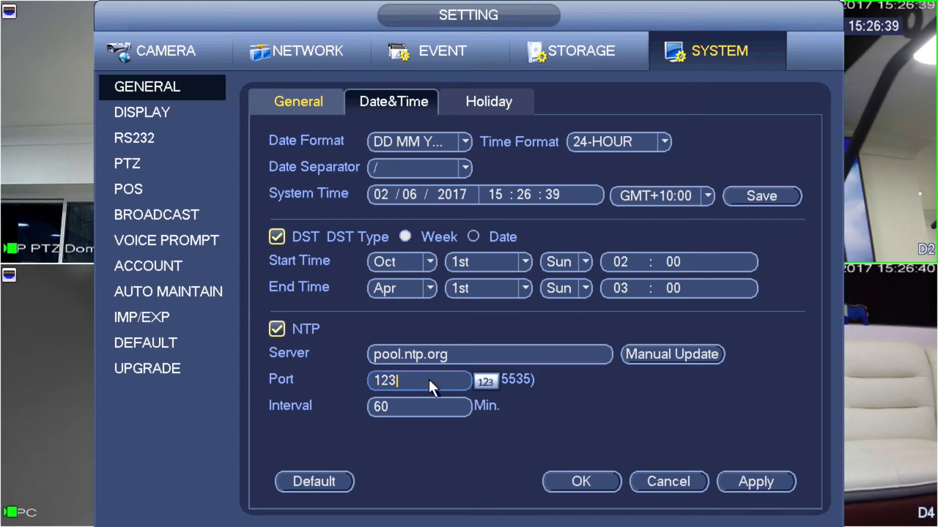
{"action": "mouse_move", "coordinate": [429, 401]}
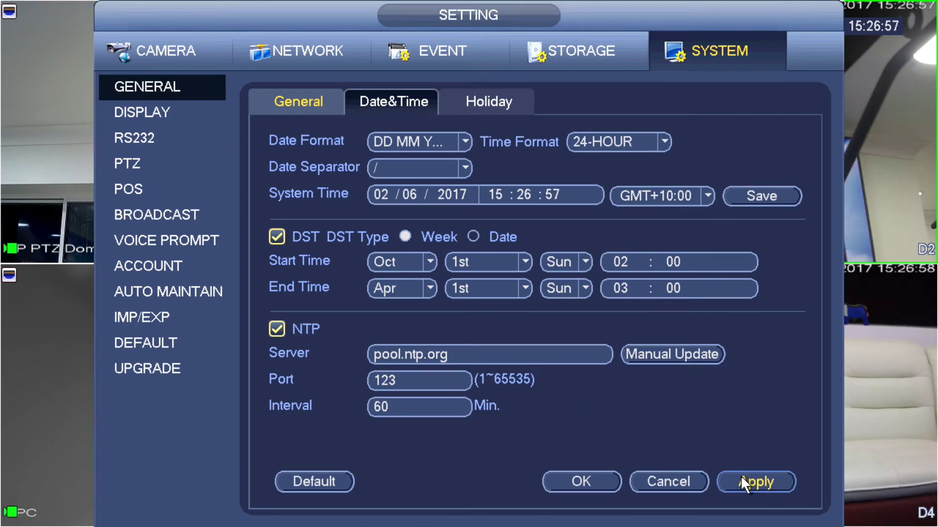
{"action": "left_click", "coordinate": [740, 475]}
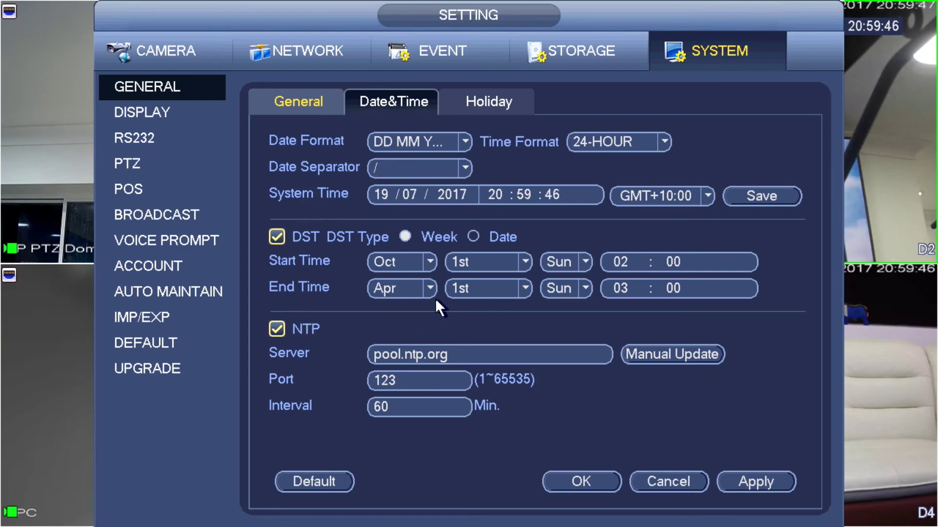
{"action": "left_click", "coordinate": [591, 476]}
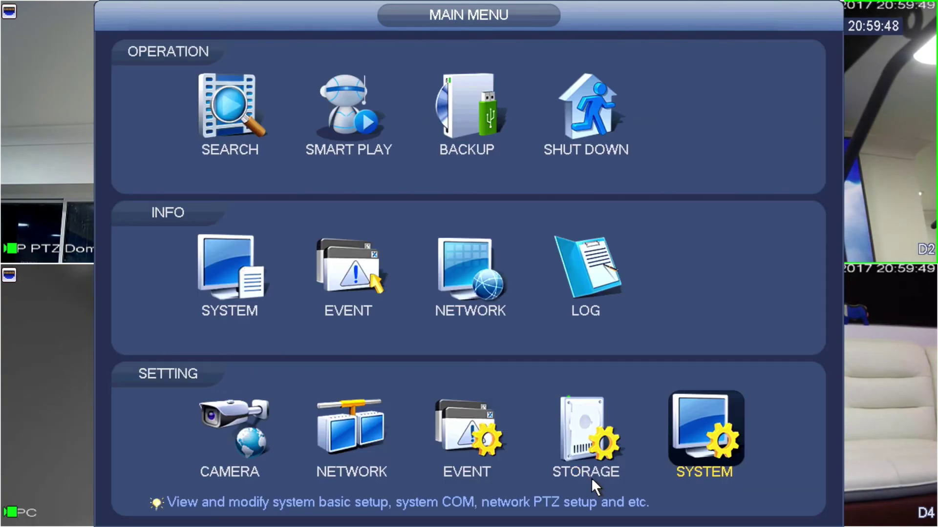
{"action": "right_click", "coordinate": [667, 227]}
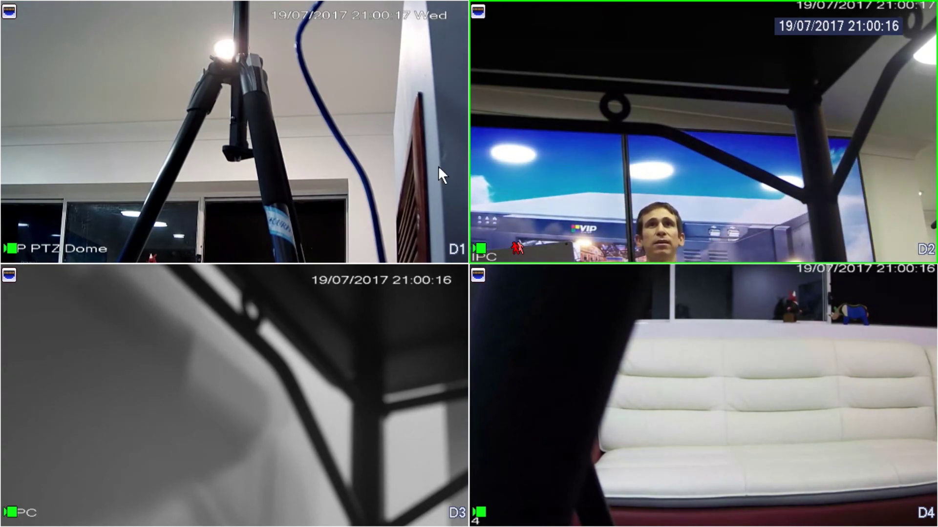
- Check the date and time overlays on the live camera channels, enlarging channel D2 and returning to the four-camera view
{"action": "mouse_move", "coordinate": [458, 277]}
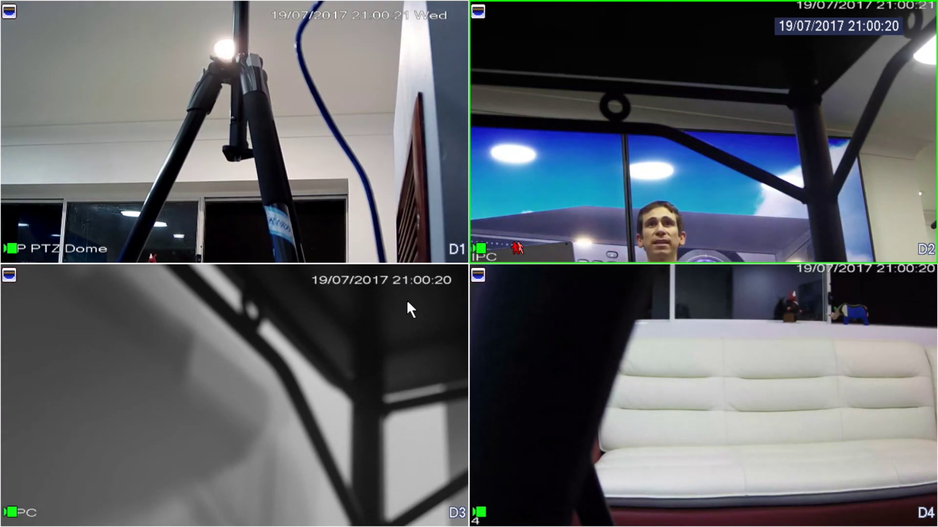
{"action": "left_click", "coordinate": [332, 291]}
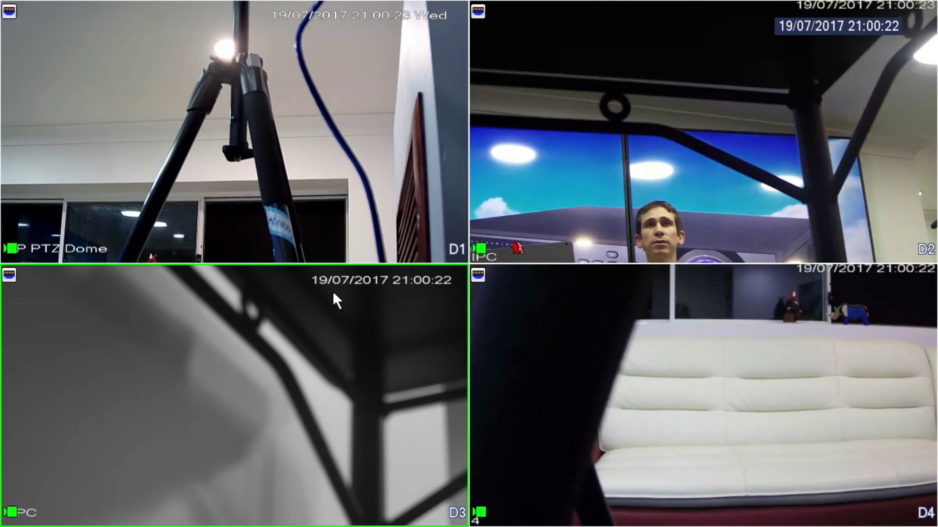
{"action": "double_click", "coordinate": [651, 197]}
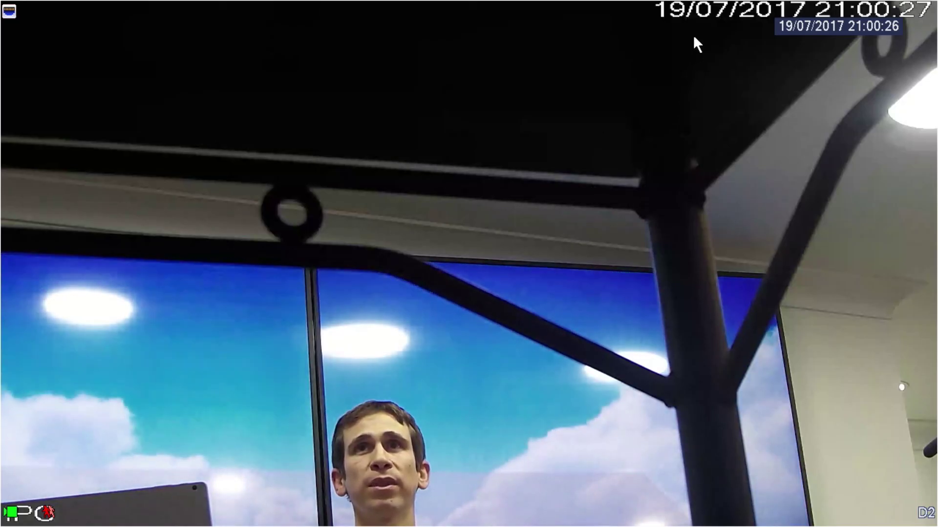
{"action": "mouse_move", "coordinate": [713, 29]}
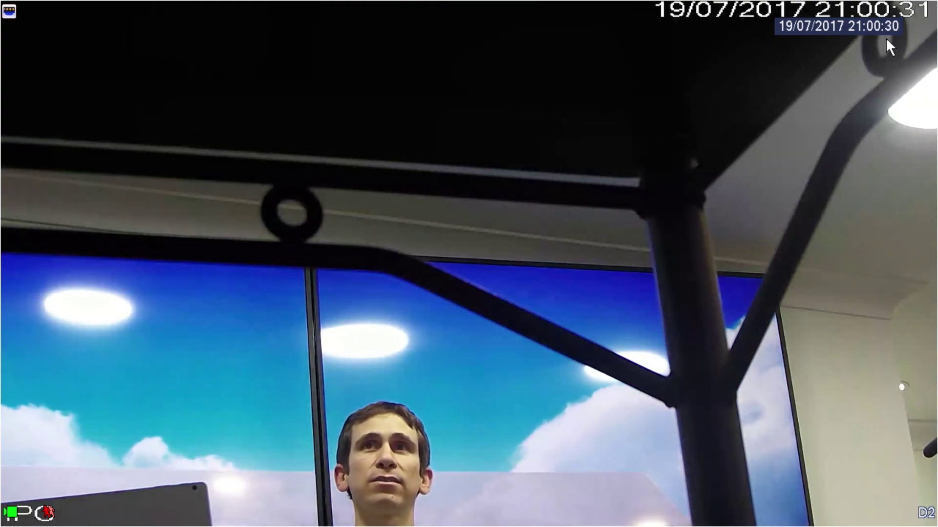
{"action": "double_click", "coordinate": [631, 147]}
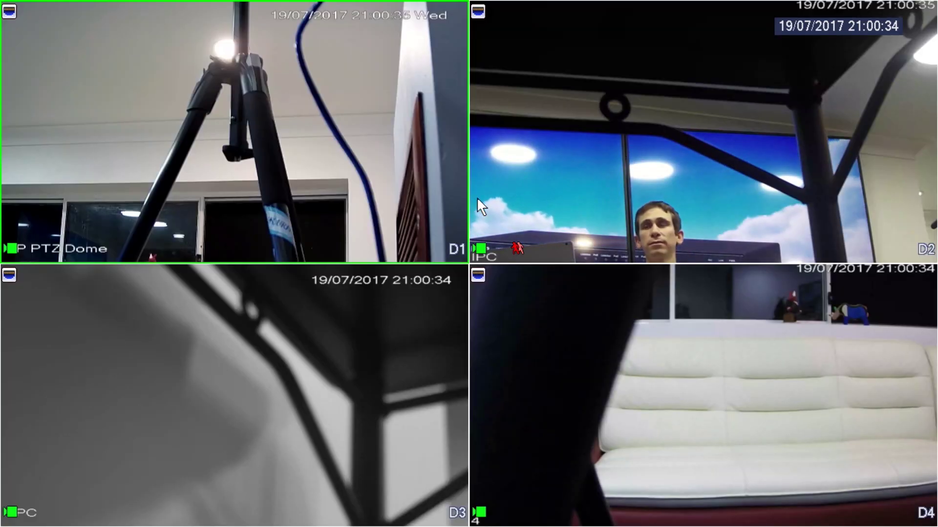